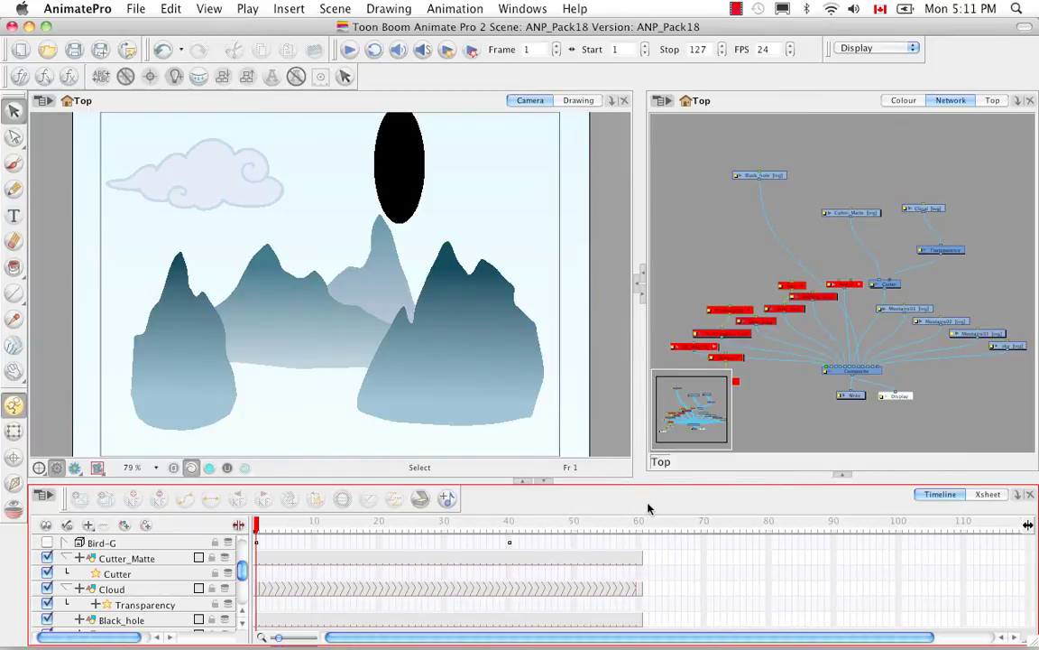
- Select the sky drawing, then browse the user guide PDF and return to the scene
left_click(552, 432)
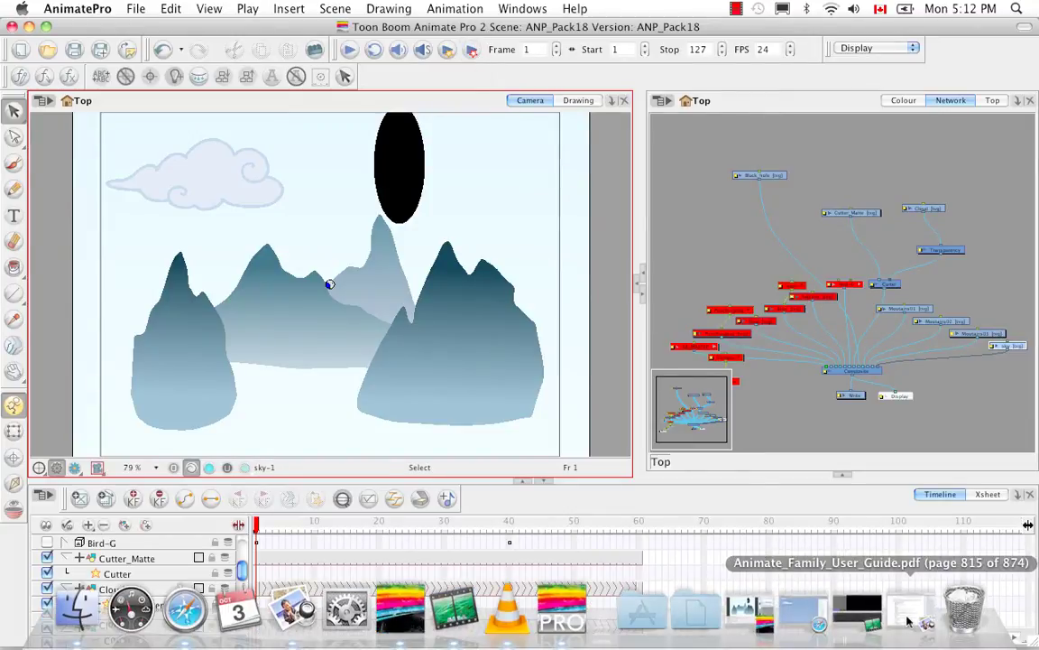
left_click(889, 616)
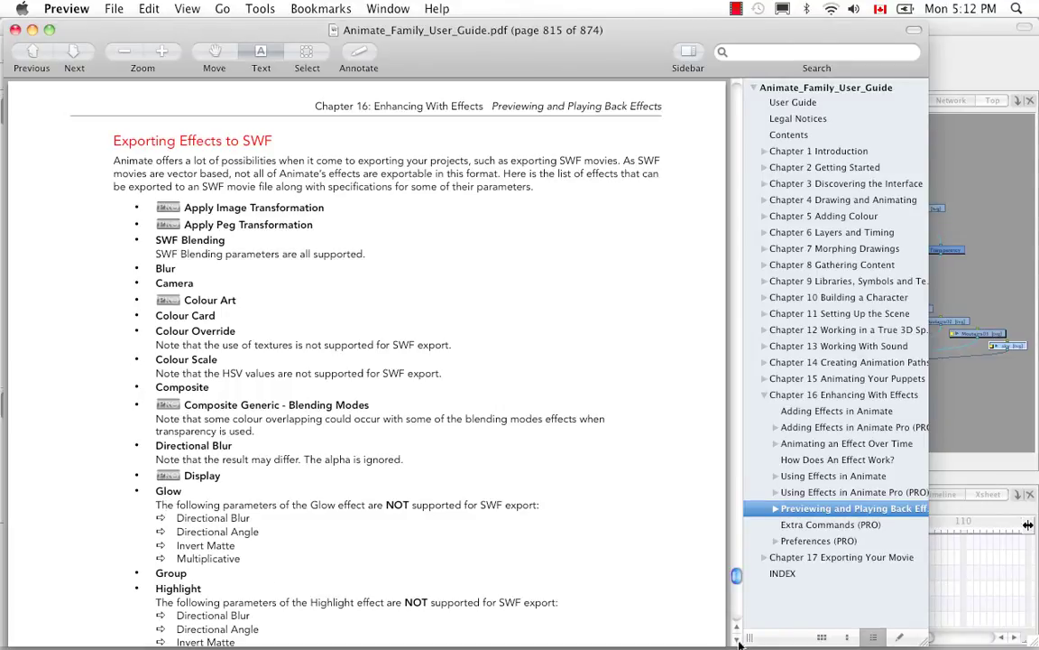
scroll(734, 622, "down", 3)
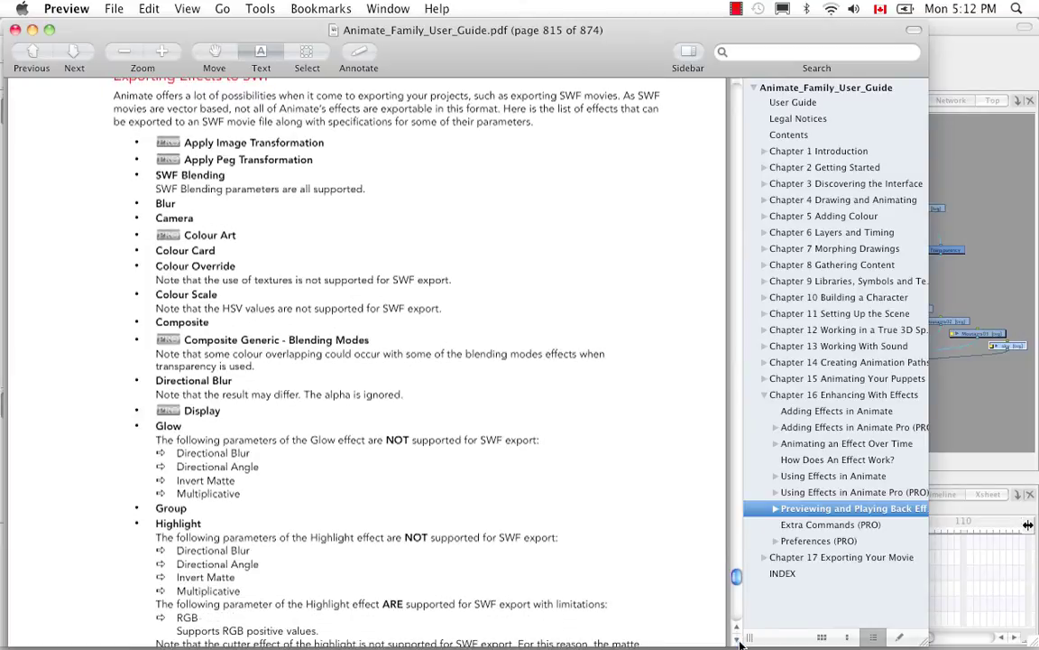
scroll(739, 641, "down", 5)
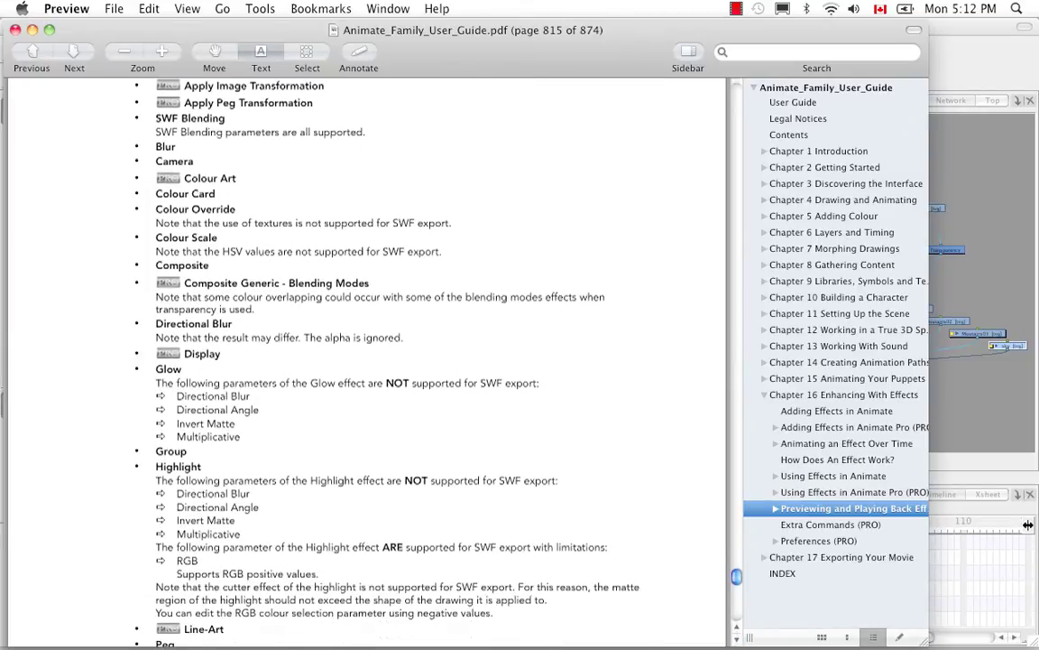
scroll(739, 642, "down", 10)
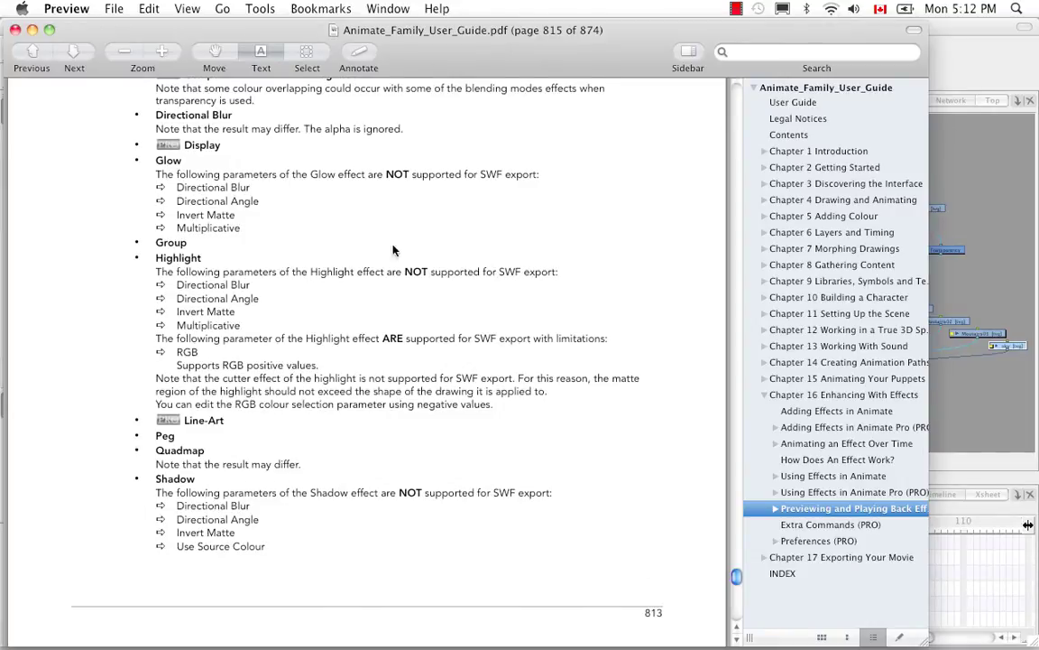
left_click(15, 29)
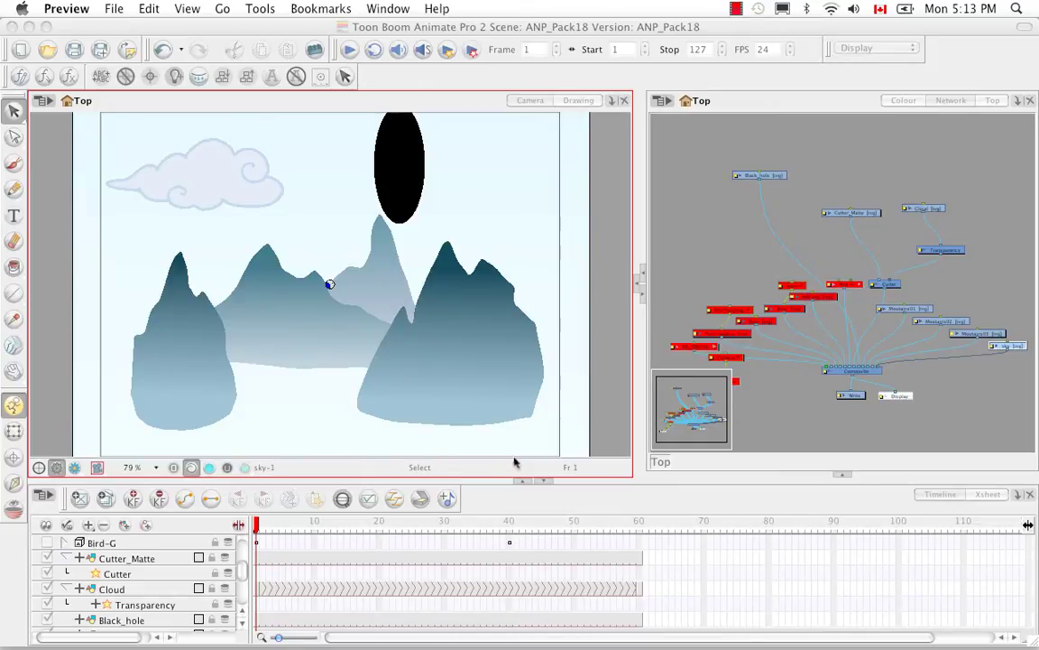
- Render and play the mountain scene, replay it from frame 1, then close the player
left_click(446, 52)
left_click(445, 52)
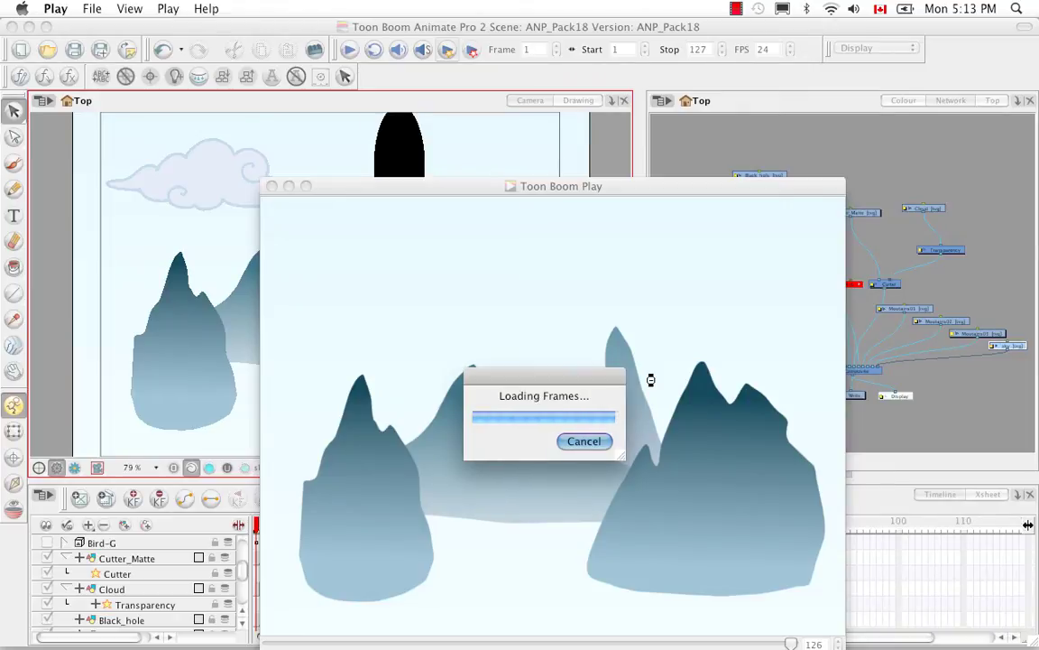
left_click_drag(673, 186, 649, 72)
left_click(322, 551)
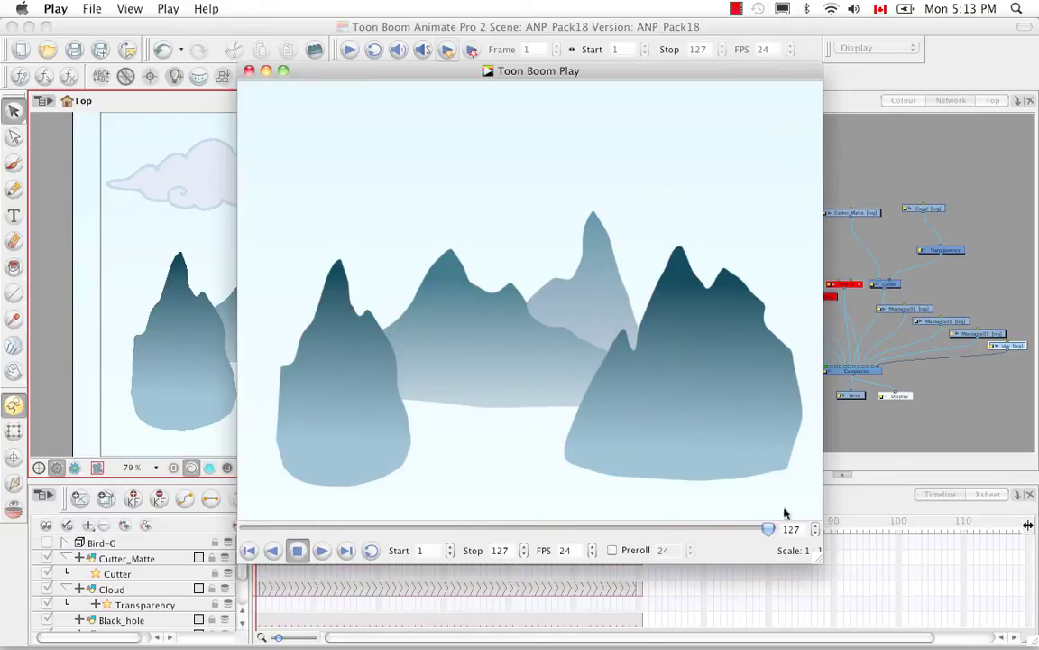
left_click(250, 73)
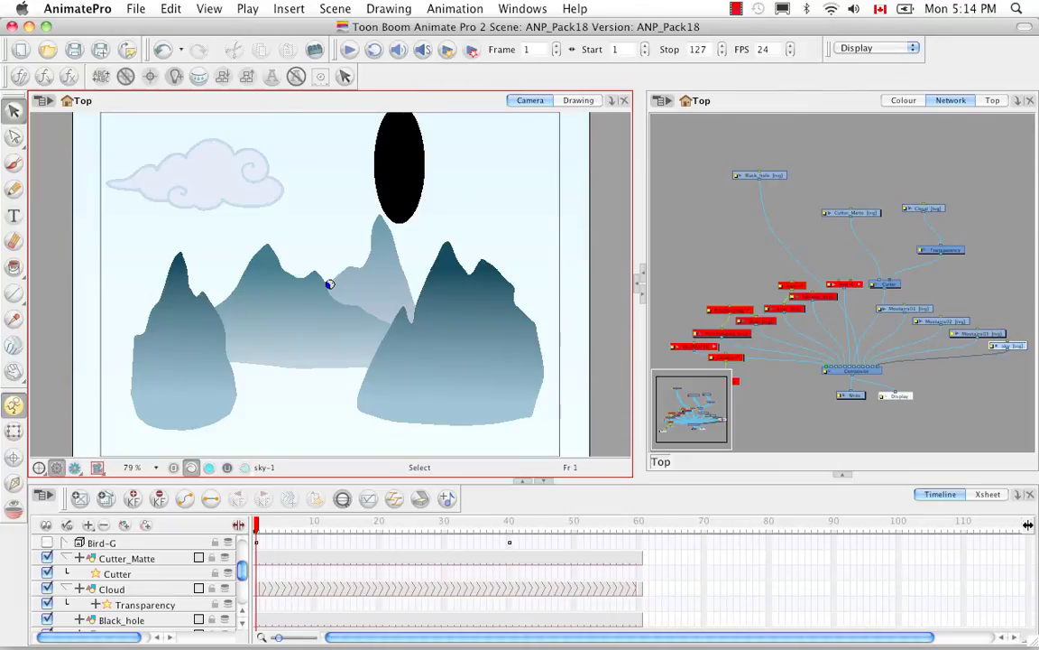
- Scroll the Timeline right and back to frame 1, then open the Scene menu
left_click_drag(721, 643, 782, 640)
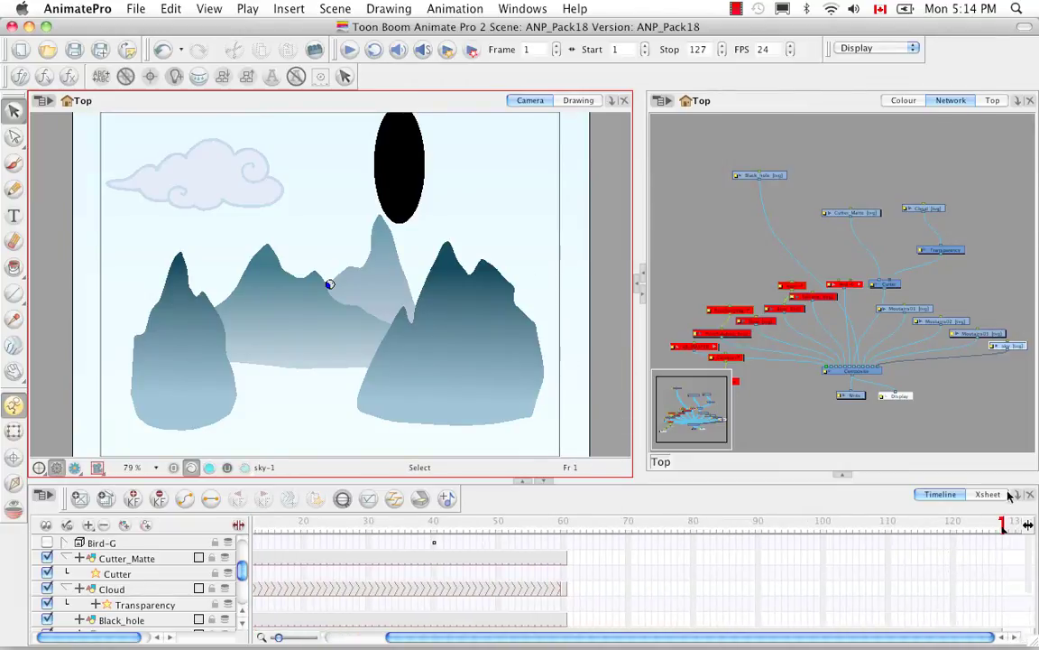
scroll(958, 624, "left", 5)
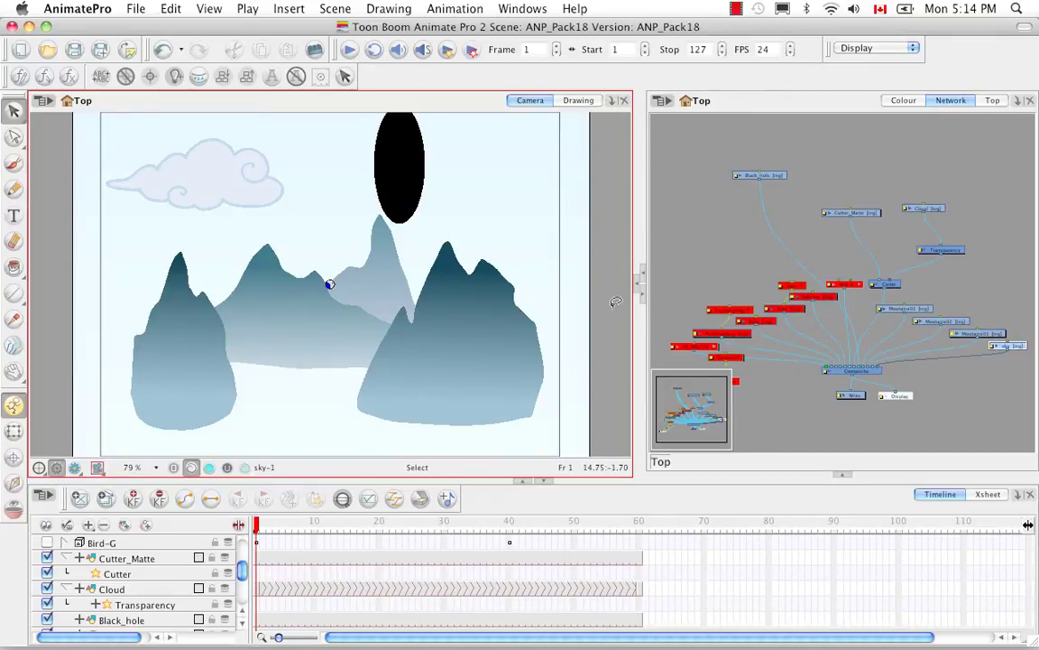
left_click(341, 9)
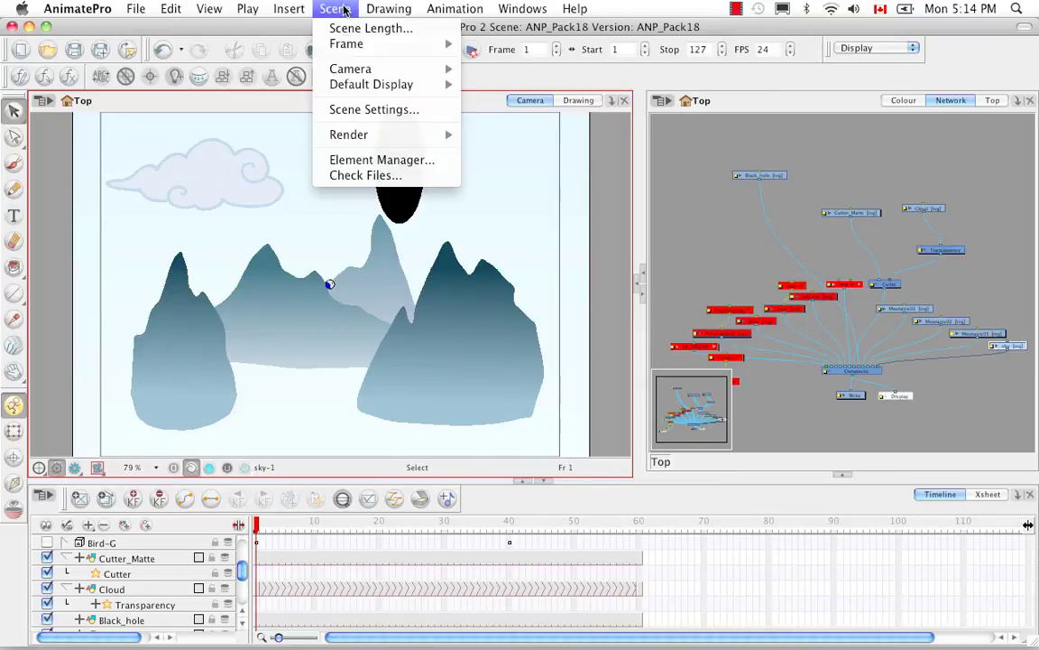
left_click(369, 110)
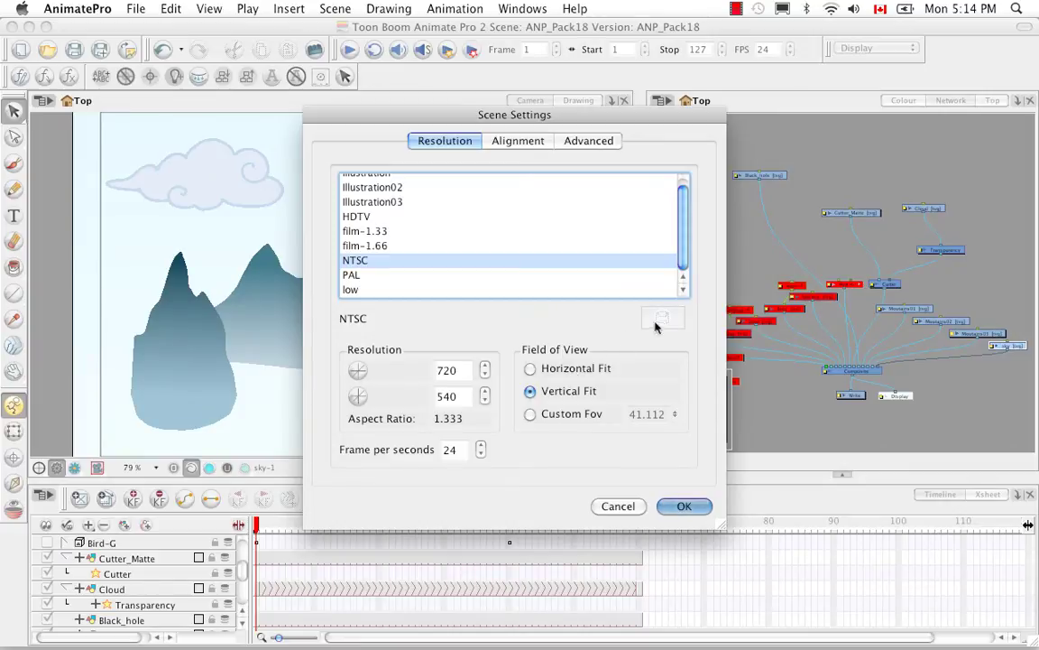
left_click(684, 507)
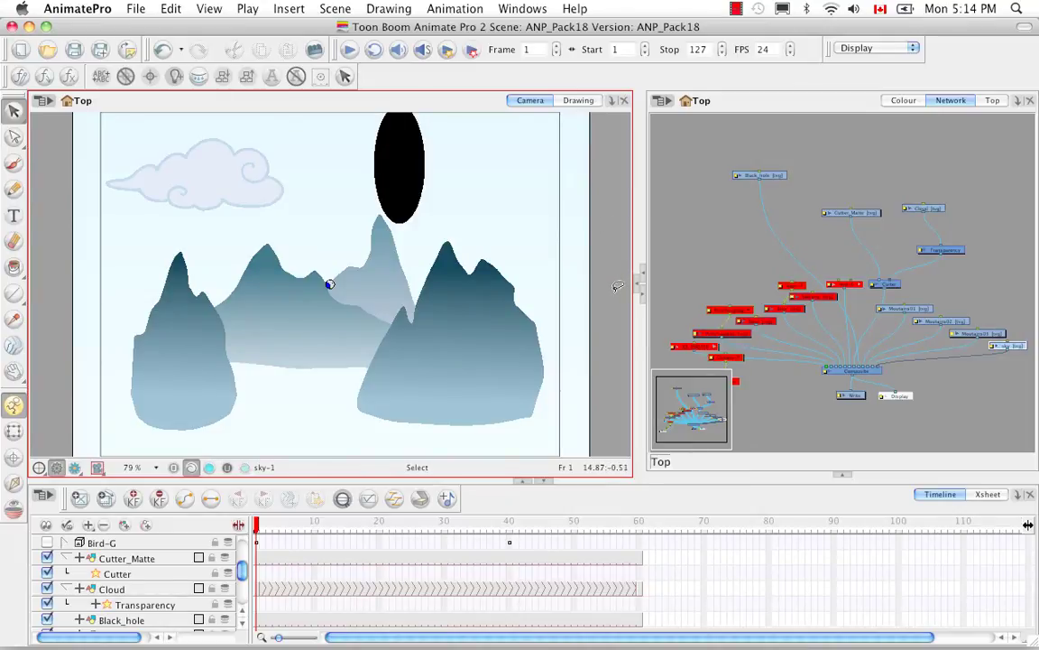
- Enter a width of 800 in the Custom Preview Resolution dialog
left_click(208, 9)
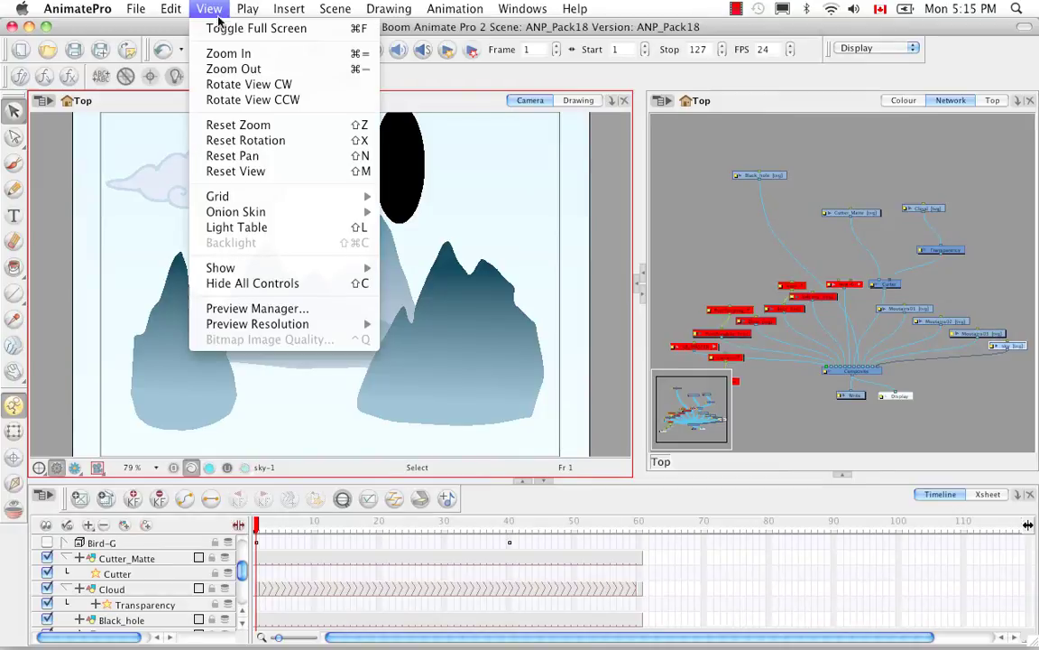
mouse_move(365, 326)
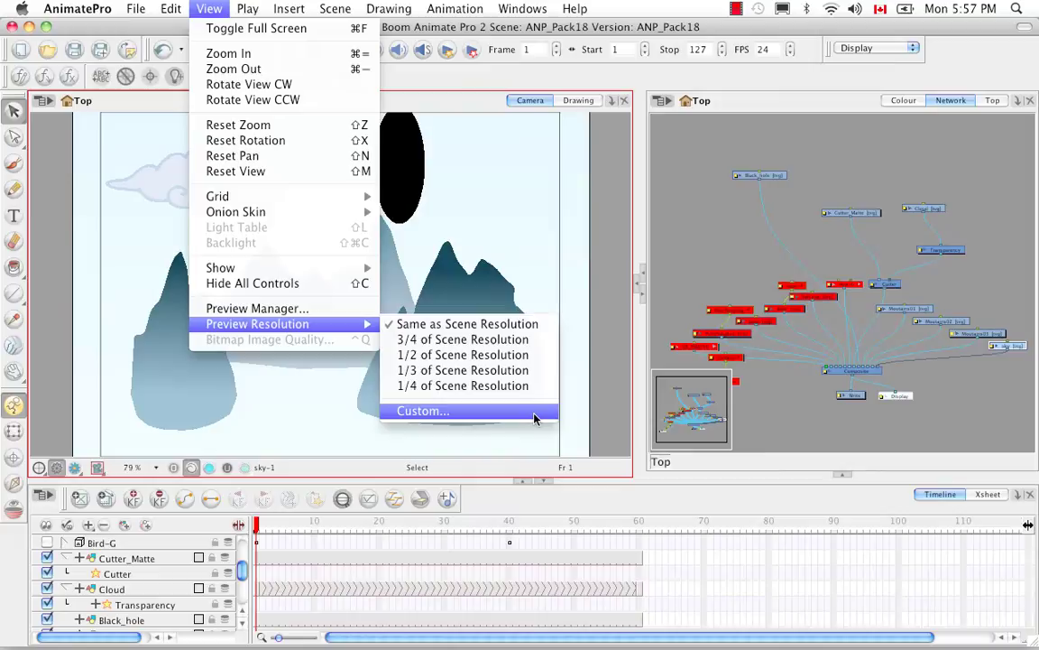
left_click(534, 416)
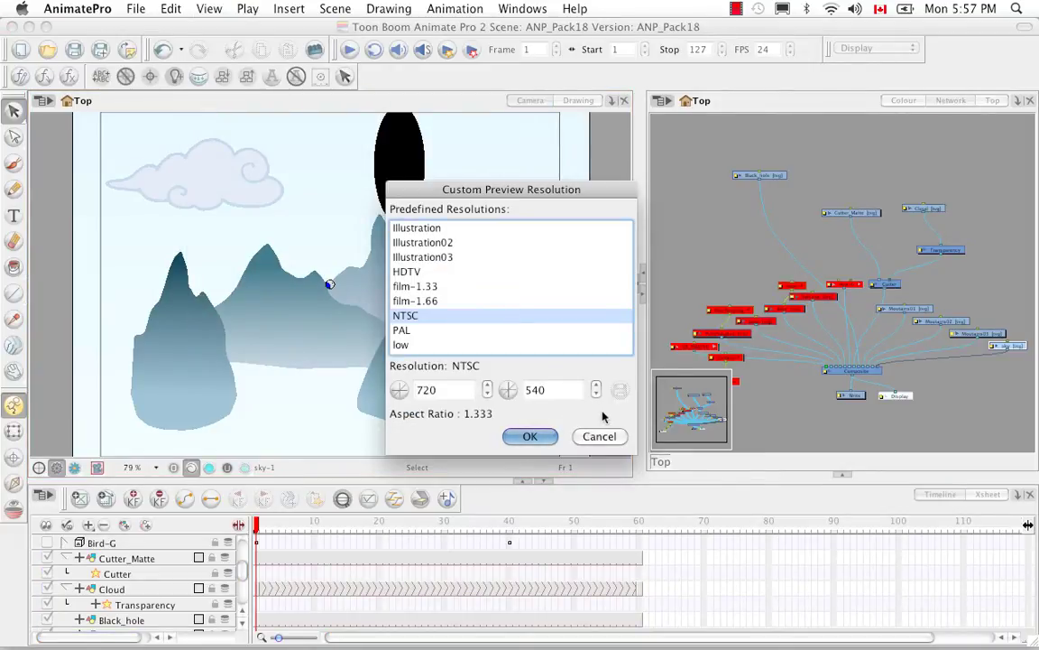
key("Tab")
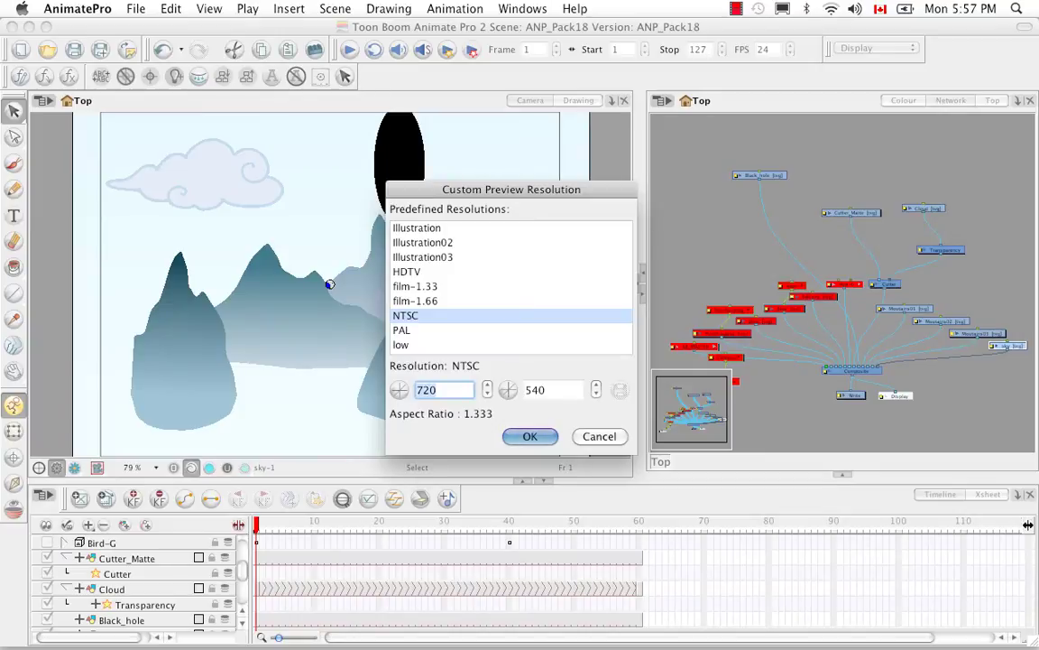
type("800")
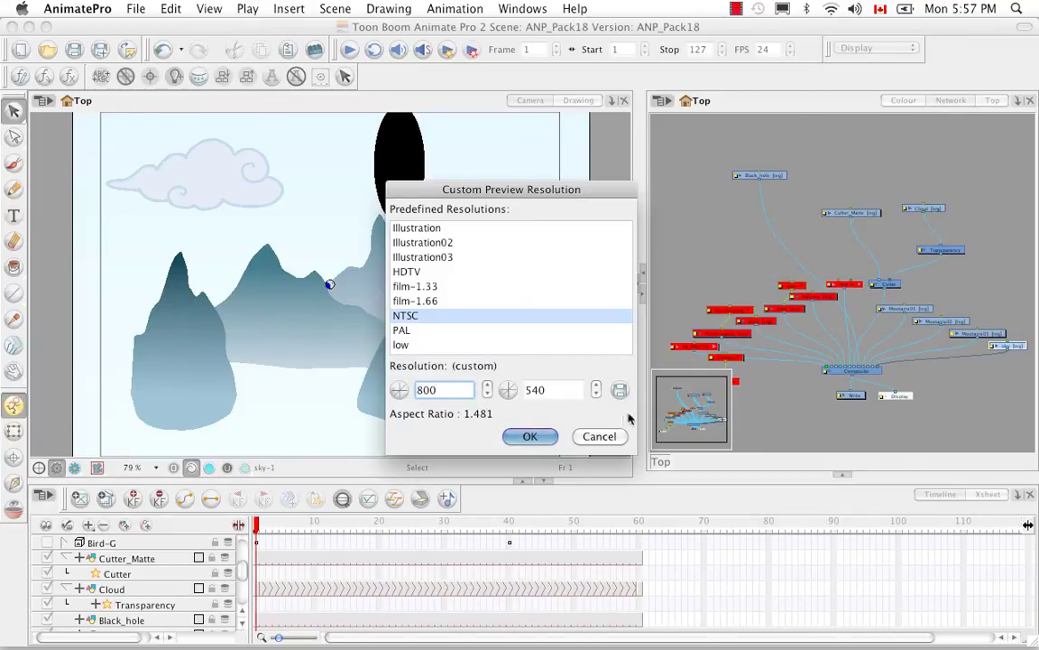
- Discard the 800-wide custom resolution without naming it and reopen the View menu
left_click(620, 390)
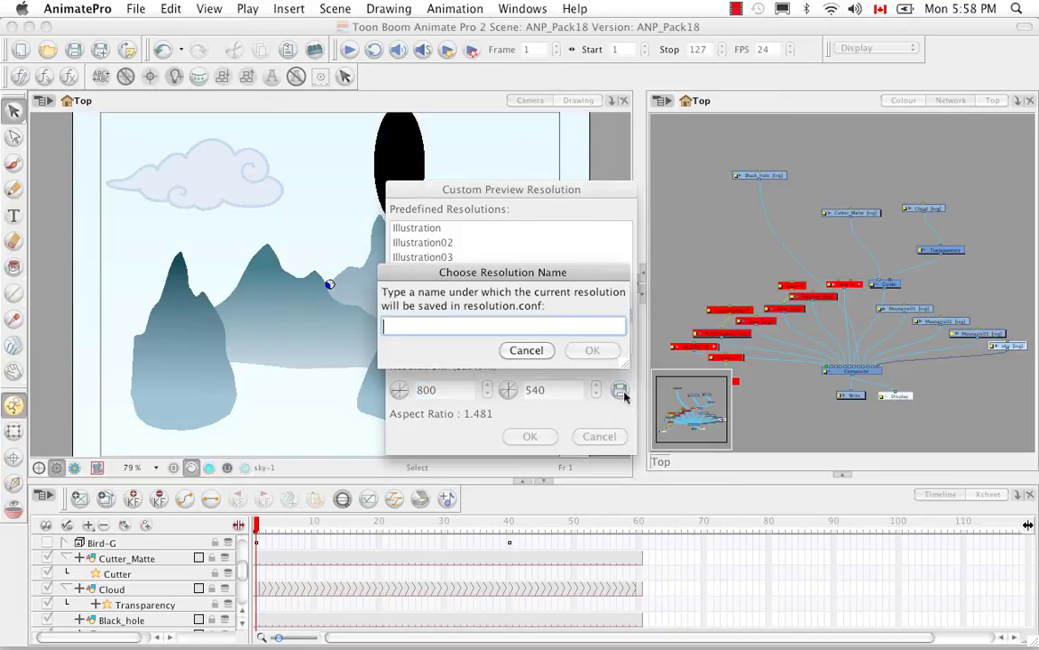
left_click(519, 358)
left_click(599, 436)
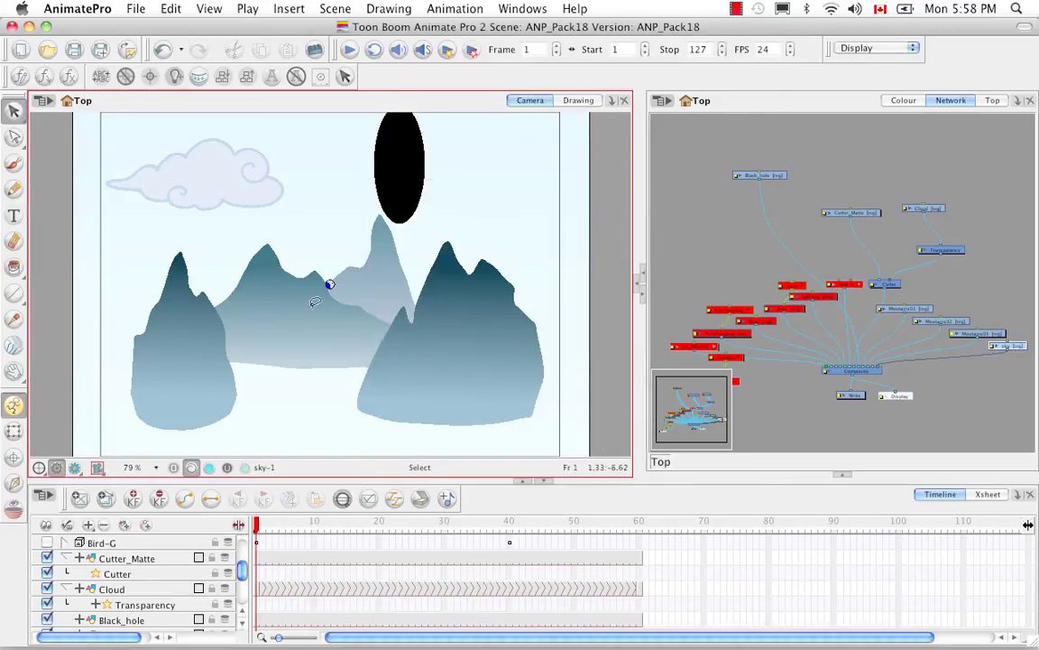
left_click(208, 9)
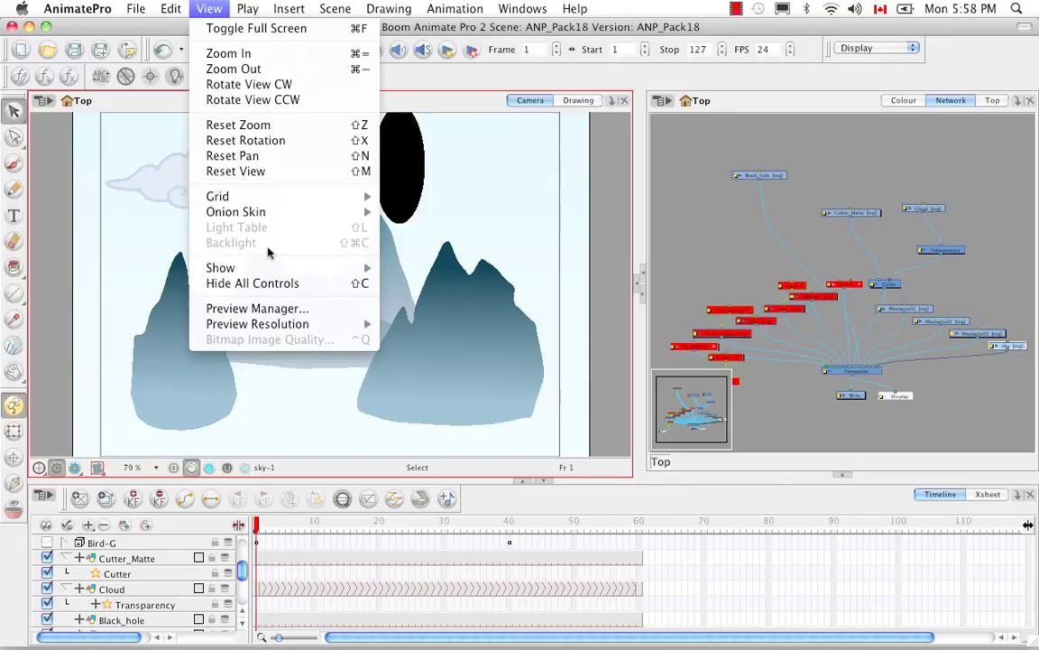
- Switch preview to 1/2 of Scene Resolution, re-render the bitmap preview, then close the player
mouse_move(359, 325)
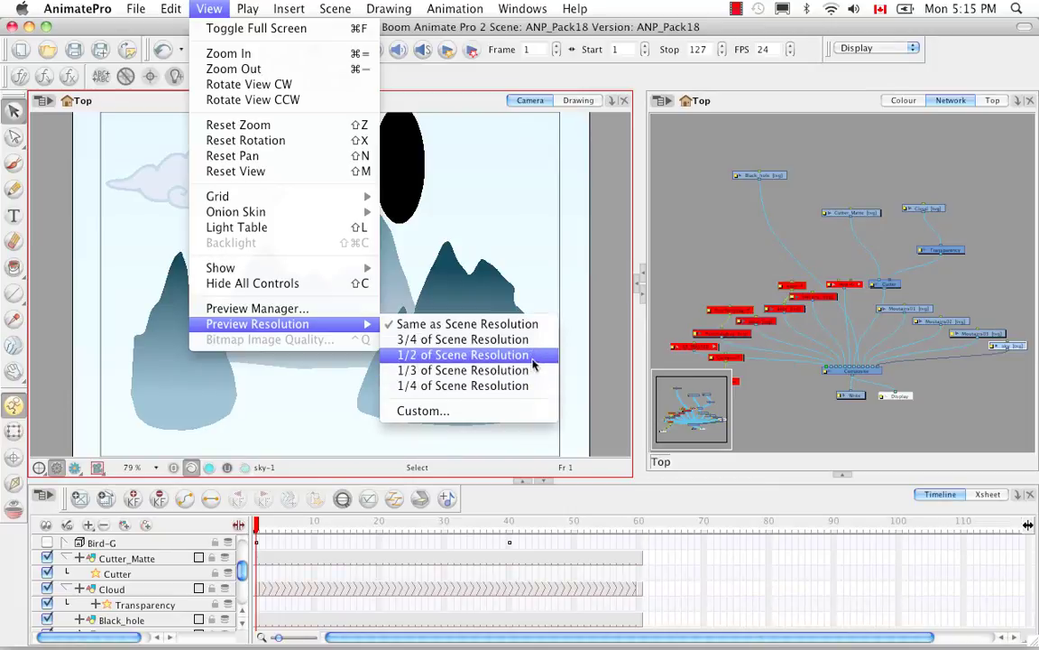
left_click(535, 358)
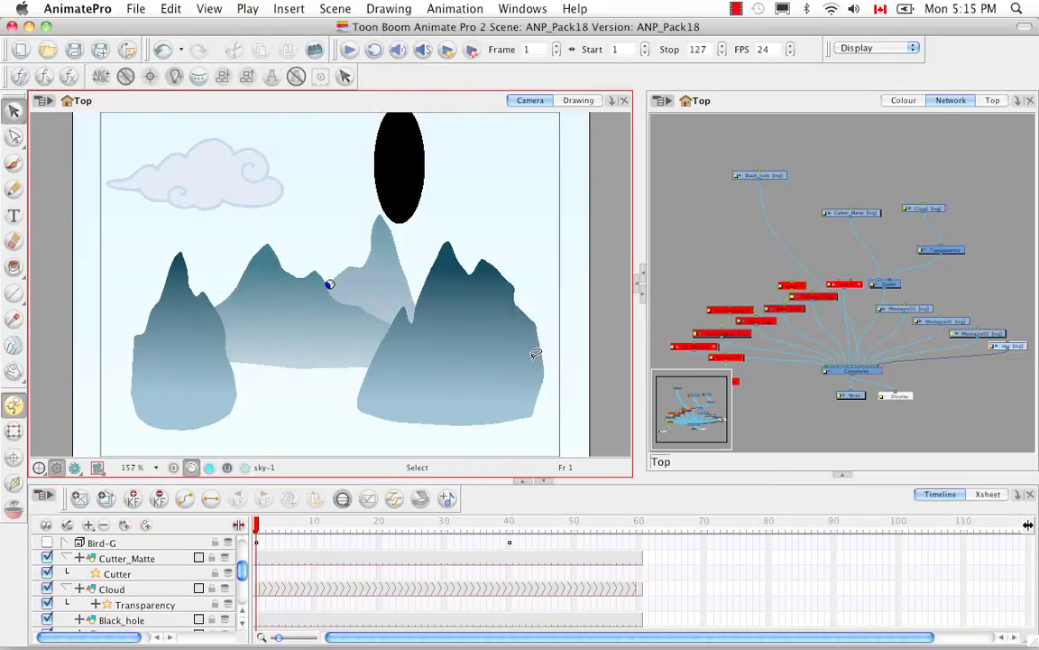
left_click(470, 50)
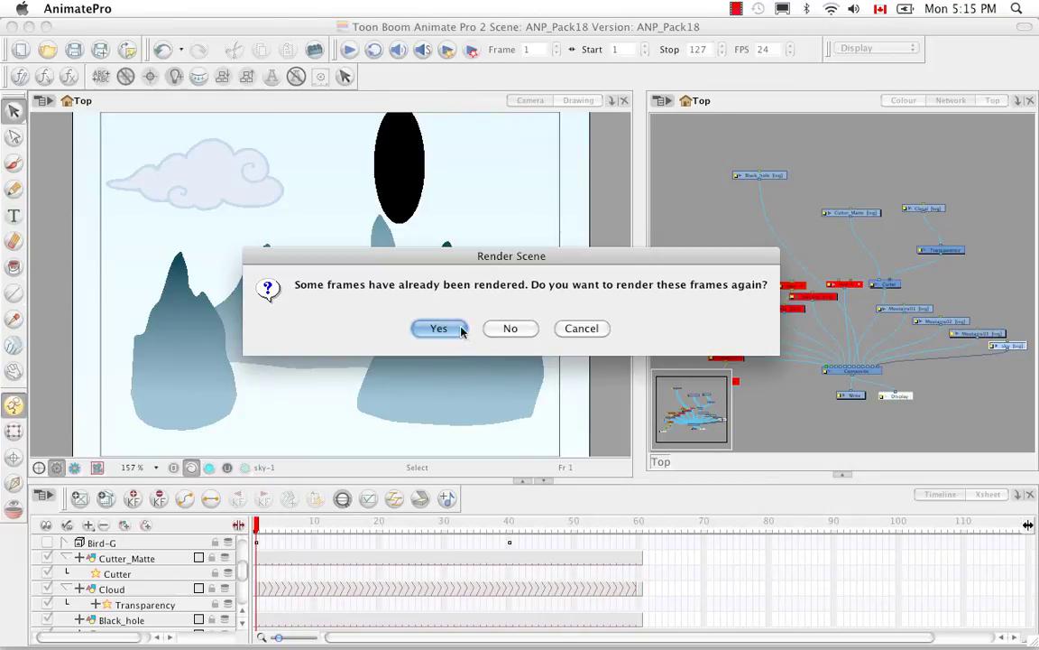
left_click(433, 328)
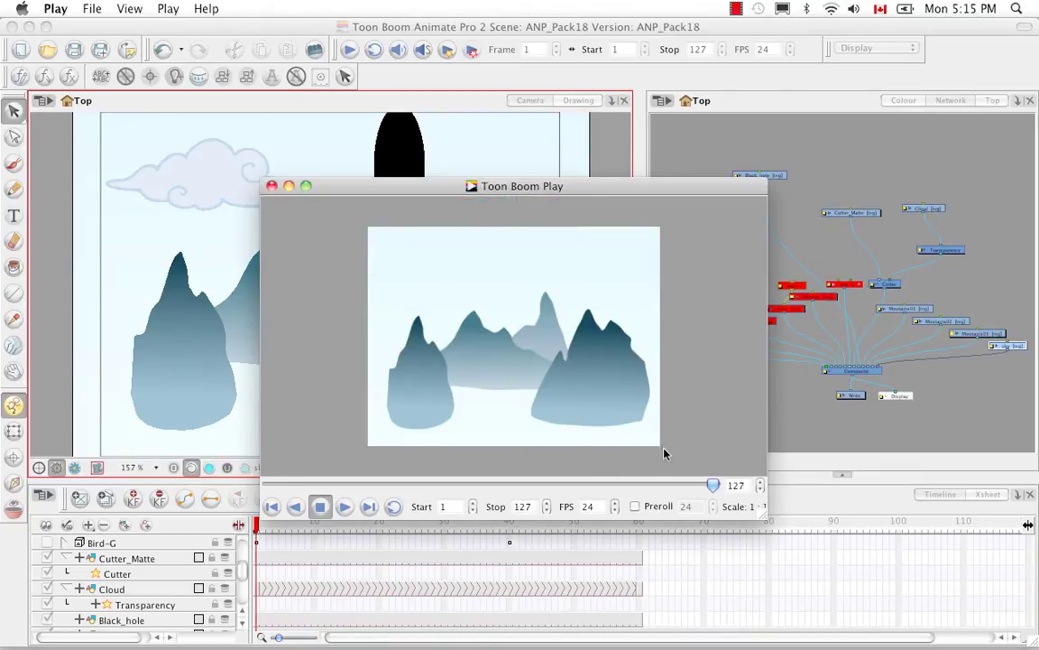
left_click(272, 186)
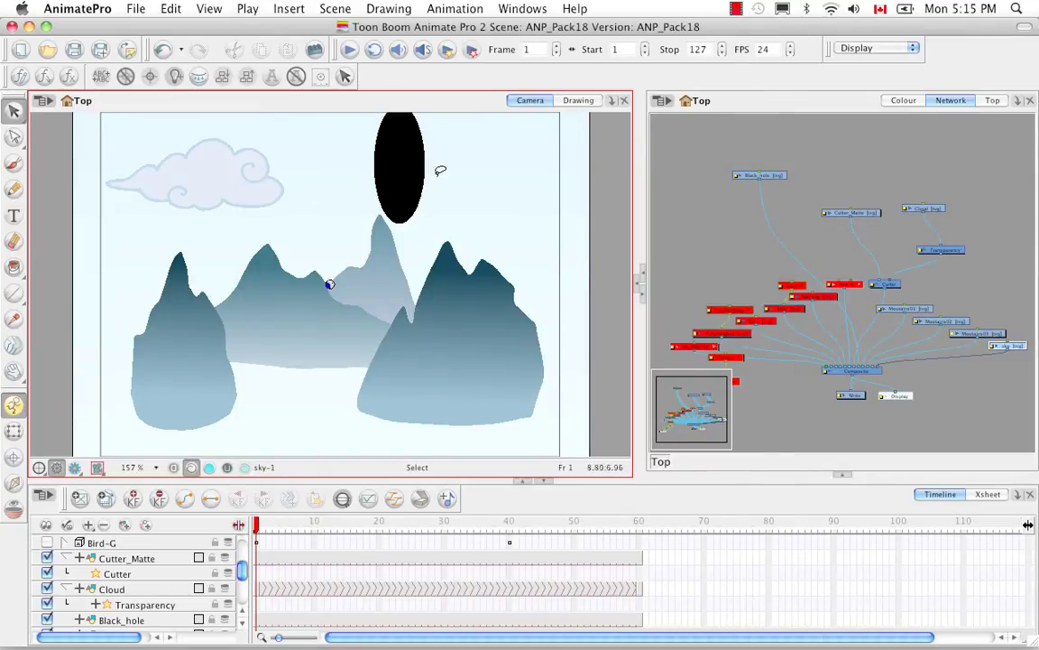
- Move the playhead to frame 38 and export an SWF preview, dismissing the success message
left_click_drag(259, 527, 496, 527)
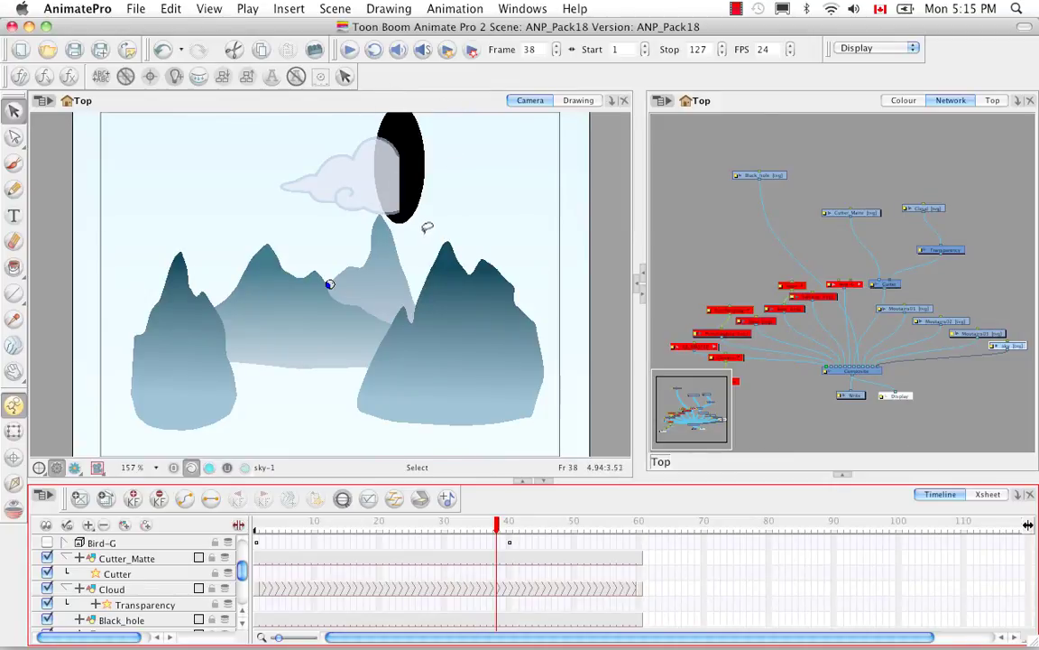
left_click(471, 51)
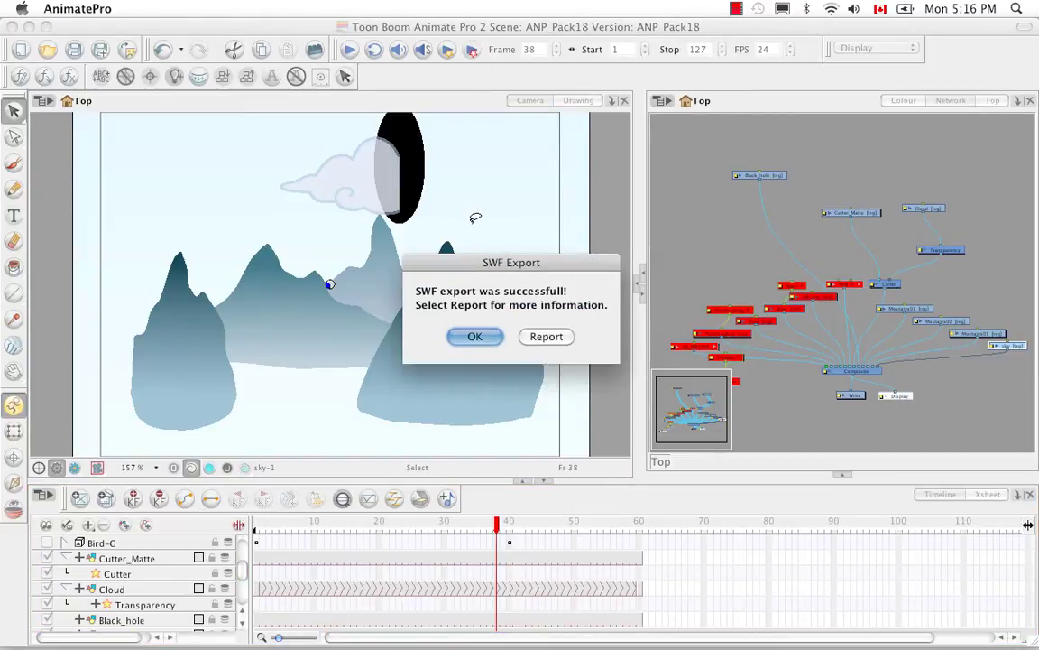
left_click(476, 336)
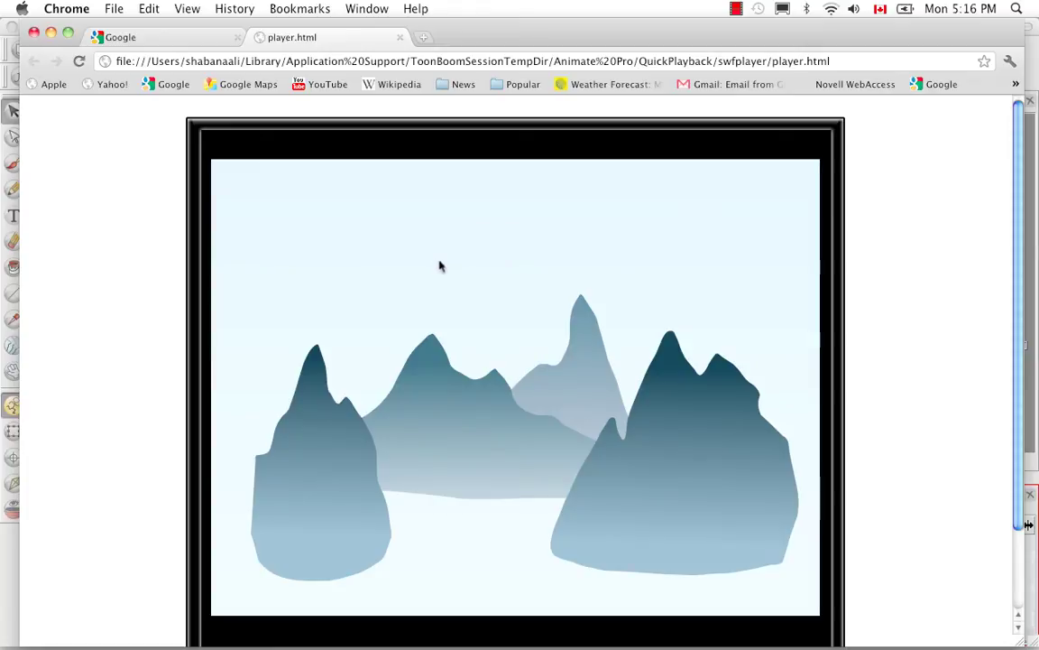
- Replay the SWF mountain animation in Chrome, then close the browser window
scroll(916, 291, "down", 3)
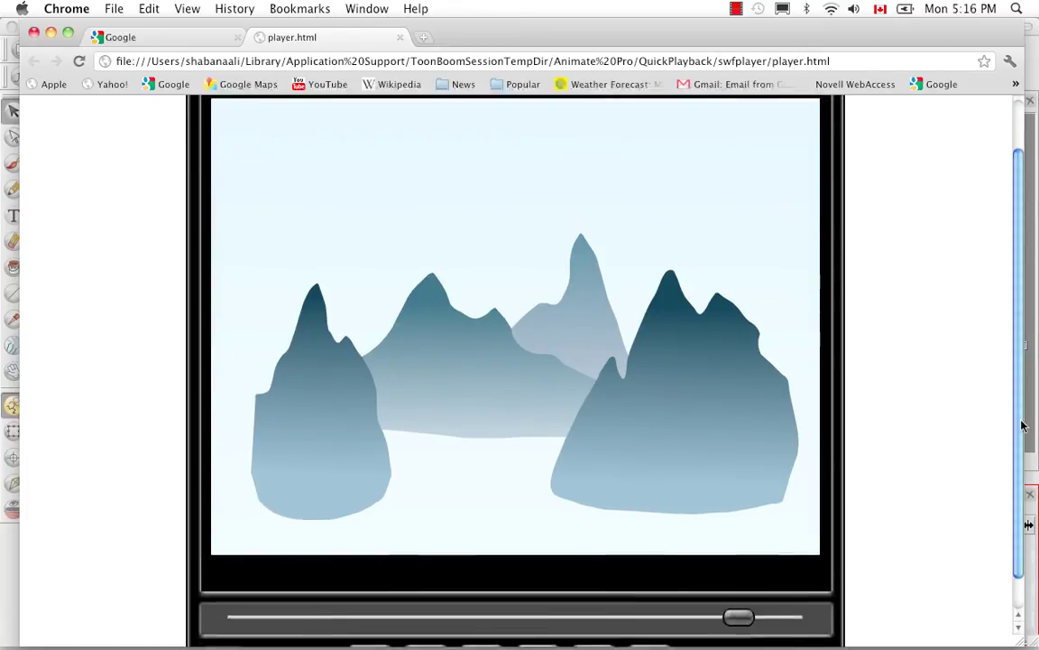
left_click(538, 619)
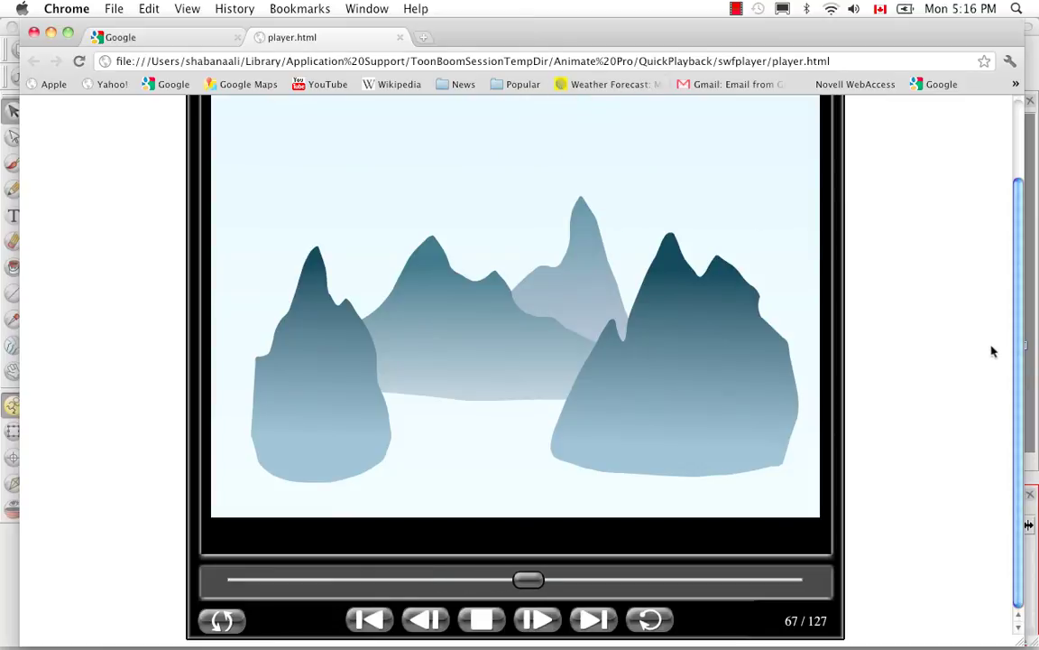
scroll(1019, 338, "up", 1)
scroll(1019, 338, "up", 3)
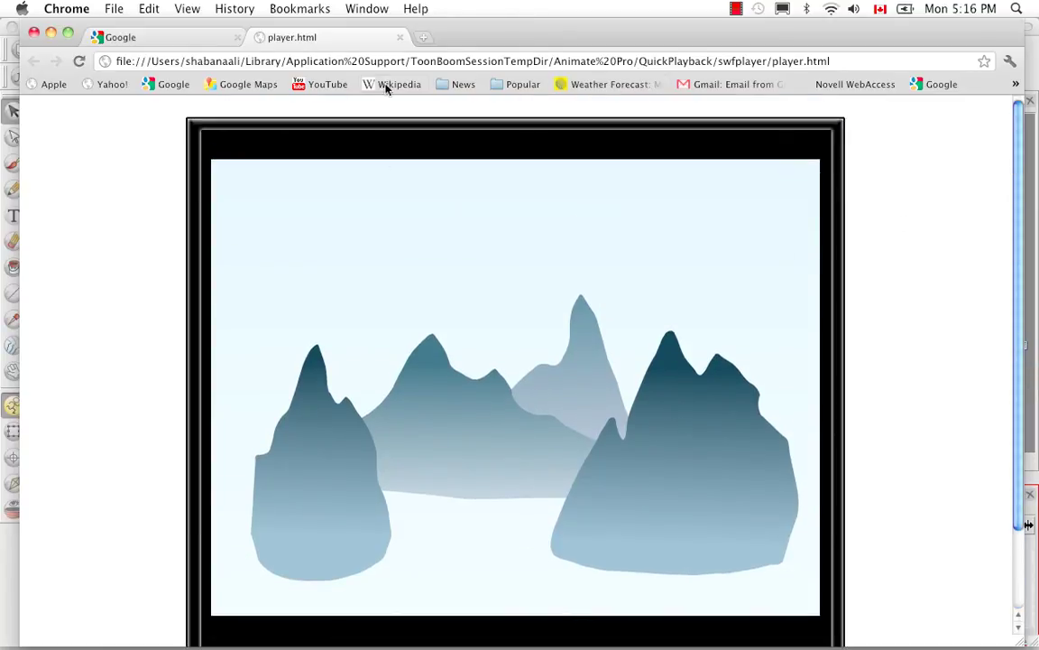
left_click(34, 33)
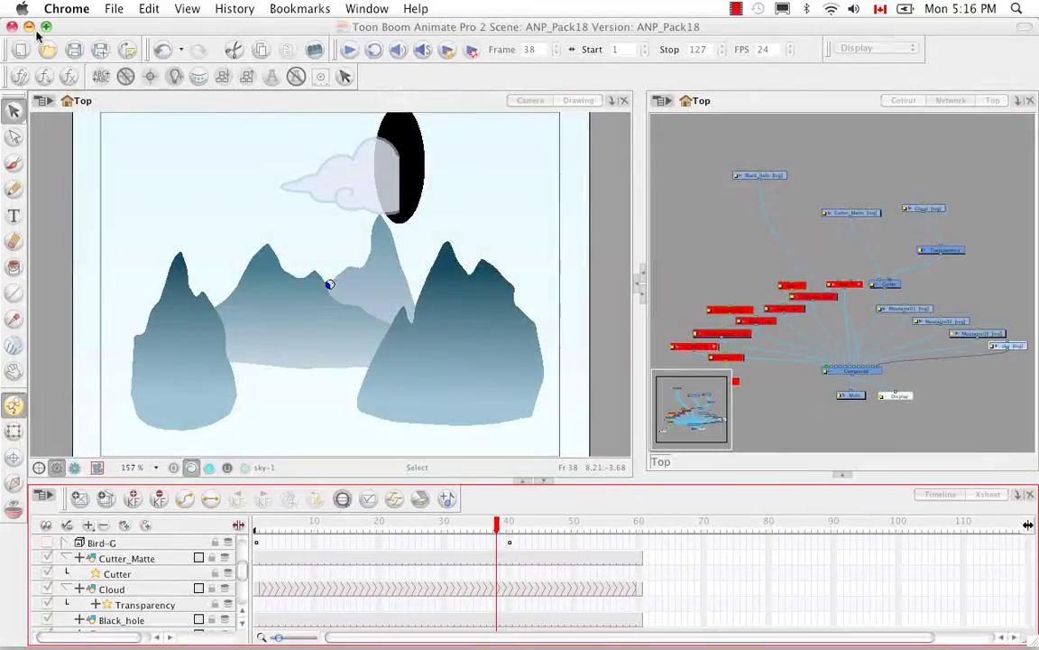
- Return to Animate Pro, check Preview Resolution without changes, and export the SWF preview again
left_click(218, 30)
left_click(173, 11)
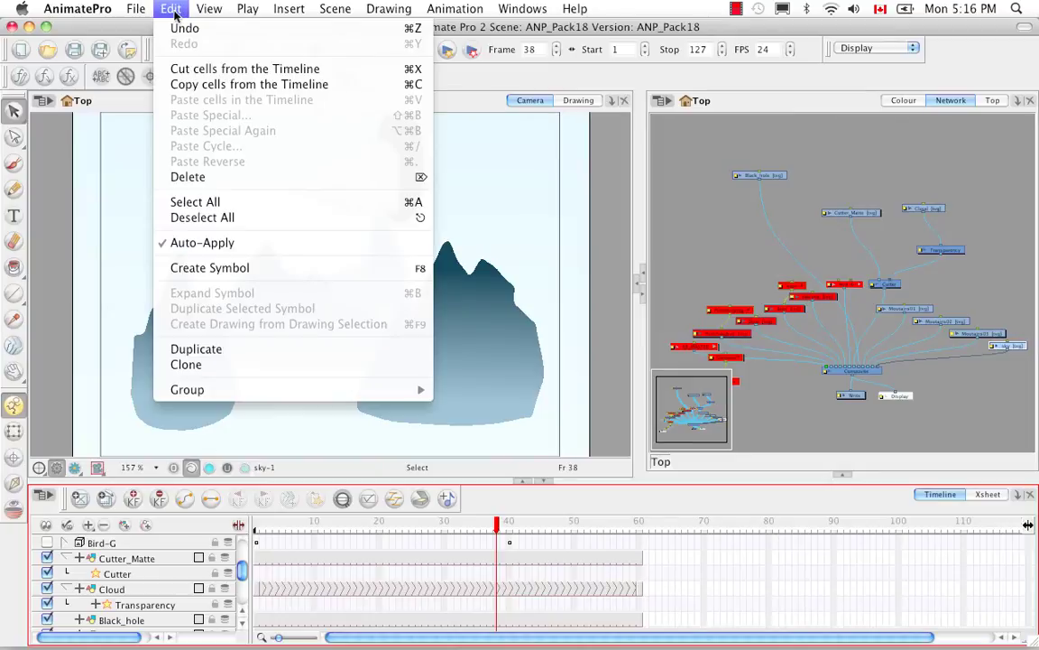
mouse_move(208, 9)
mouse_move(347, 325)
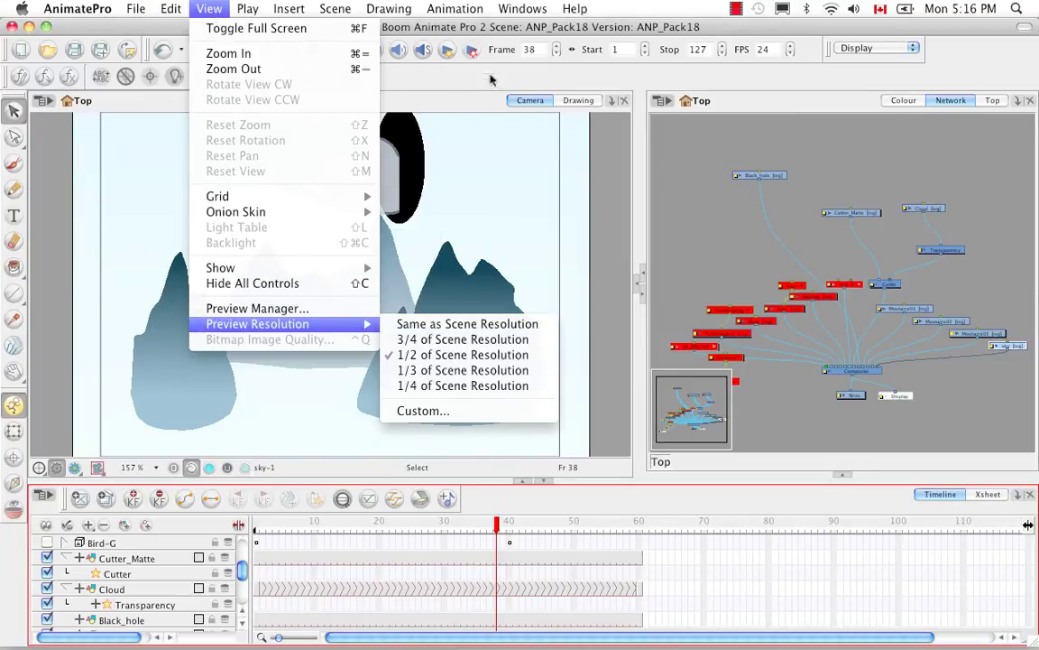
left_click(446, 72)
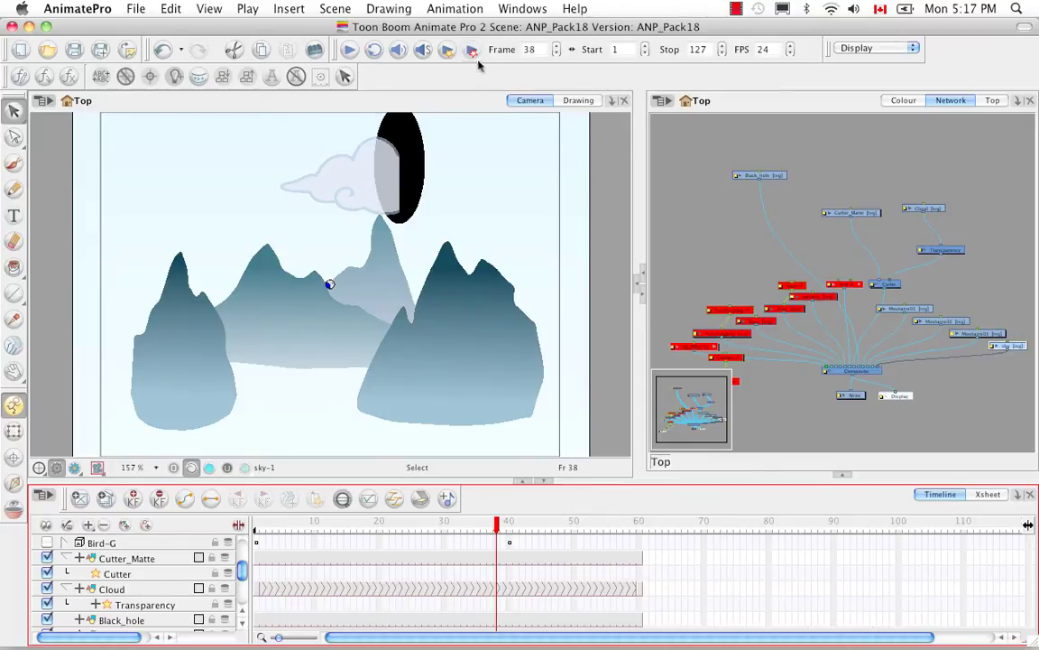
left_click(472, 52)
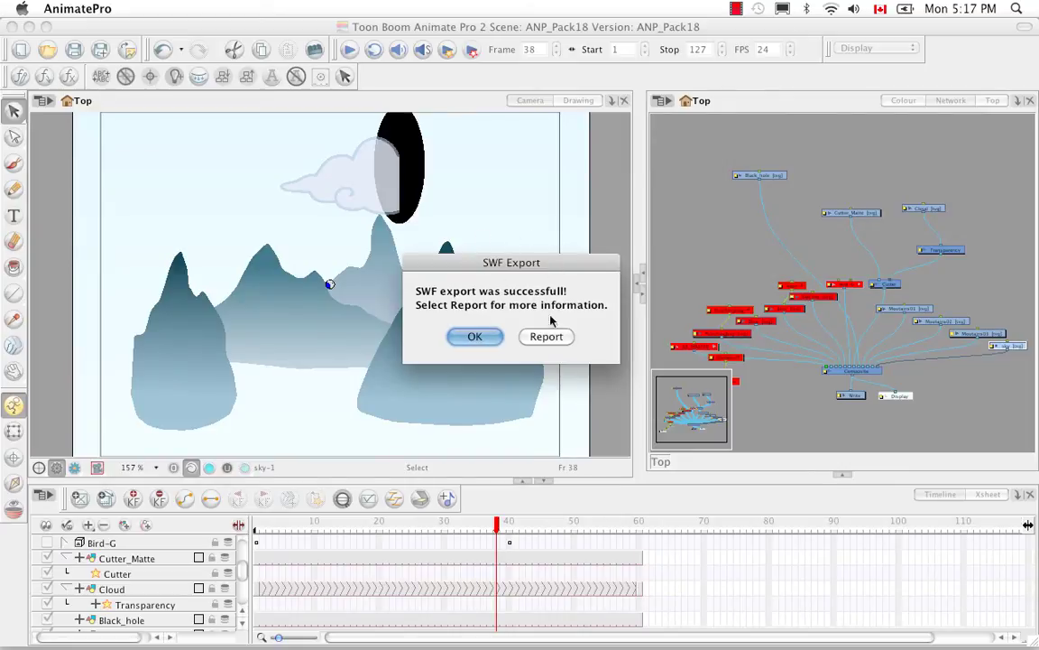
- Review the SWF export report (127 frames, 720×540, 24 fps), then close it to play the movie
left_click(546, 337)
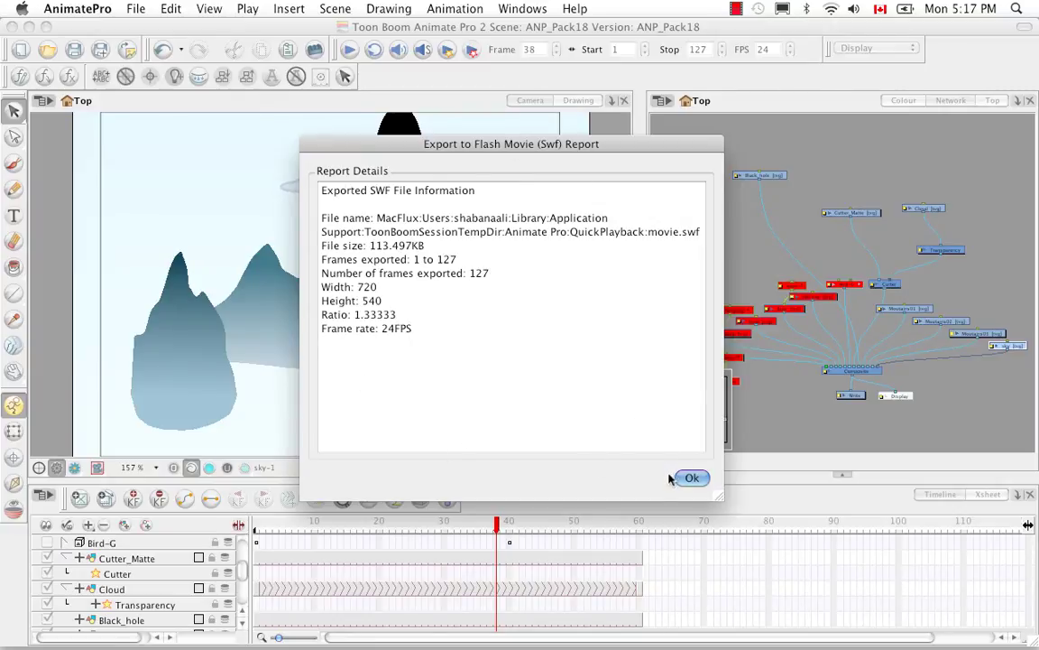
left_click(697, 478)
left_click(692, 478)
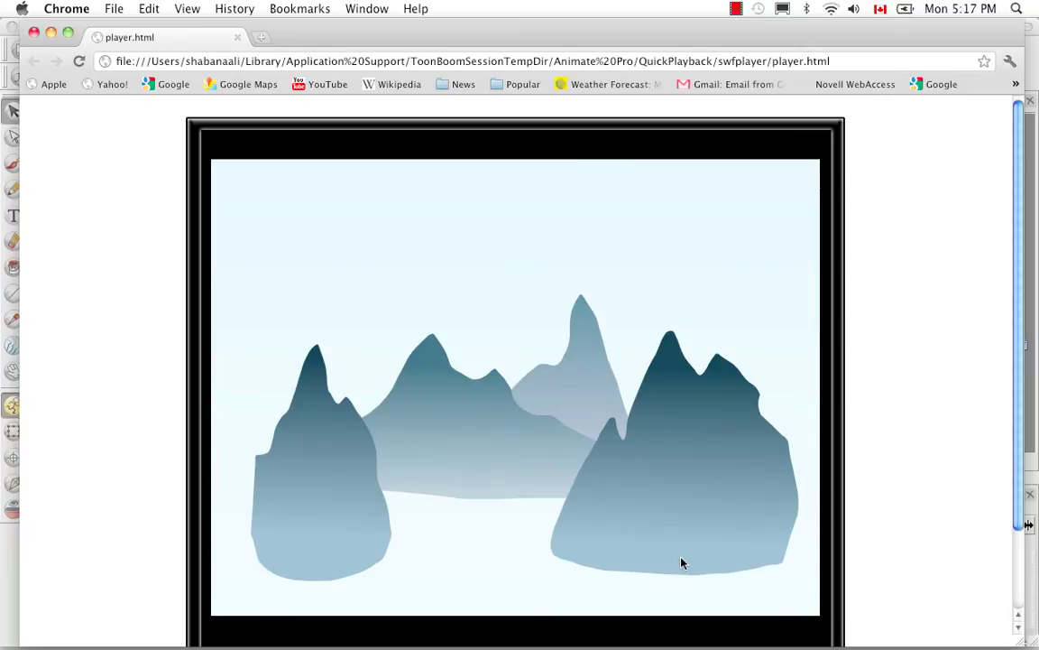
- Close the Chrome window playing the second SWF export
left_click(35, 33)
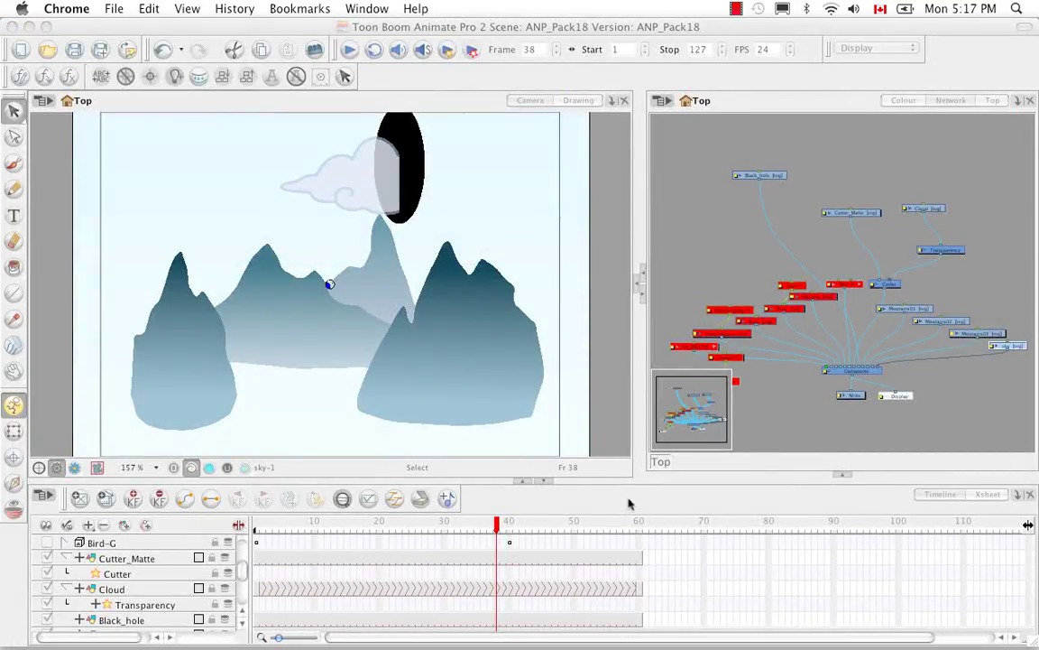